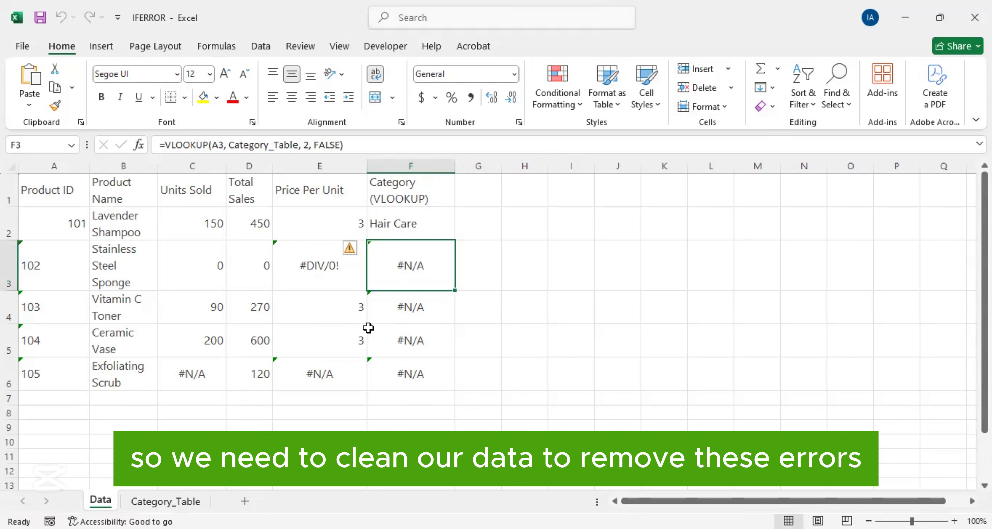
Step: Examine the Price Per Unit formula and its source cells in row 3, the Category lookup formulas, and the Category_Table sheet
{"action": "left_click", "coordinate": [310, 270]}
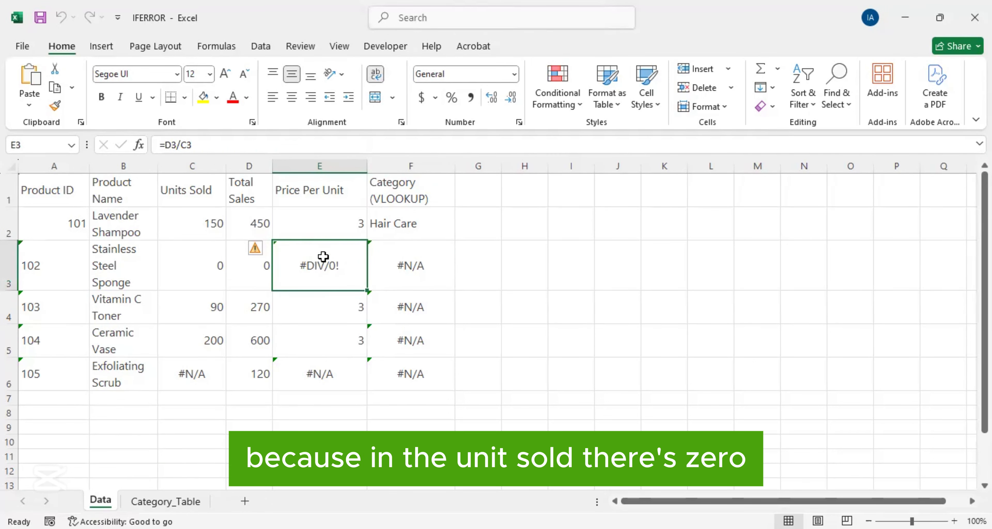
{"action": "left_click", "coordinate": [208, 271]}
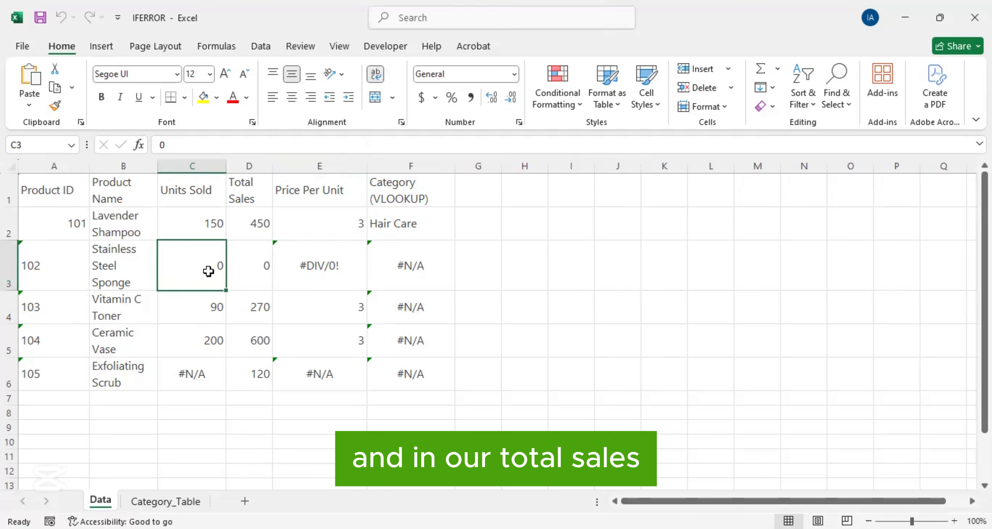
{"action": "left_click", "coordinate": [259, 274]}
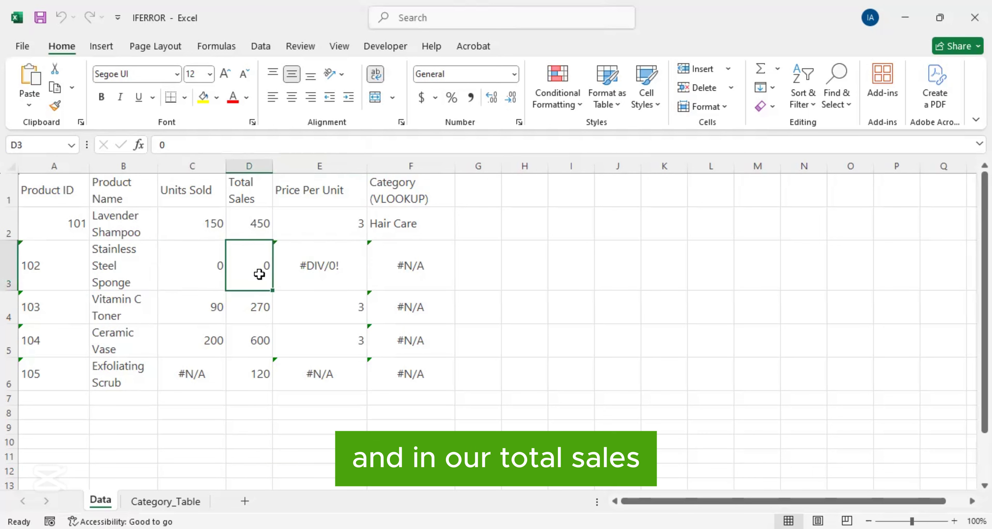
{"action": "left_click", "coordinate": [324, 270]}
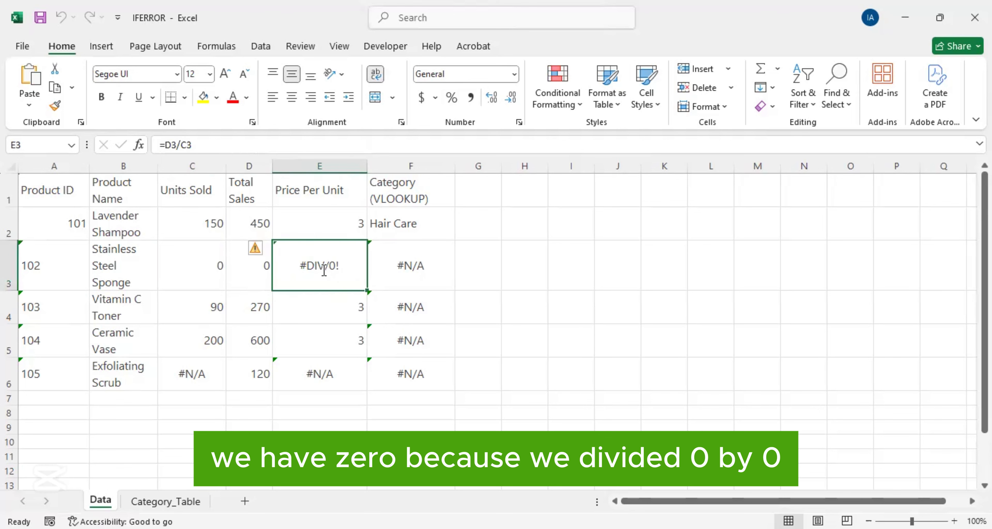
{"action": "double_click", "coordinate": [324, 271]}
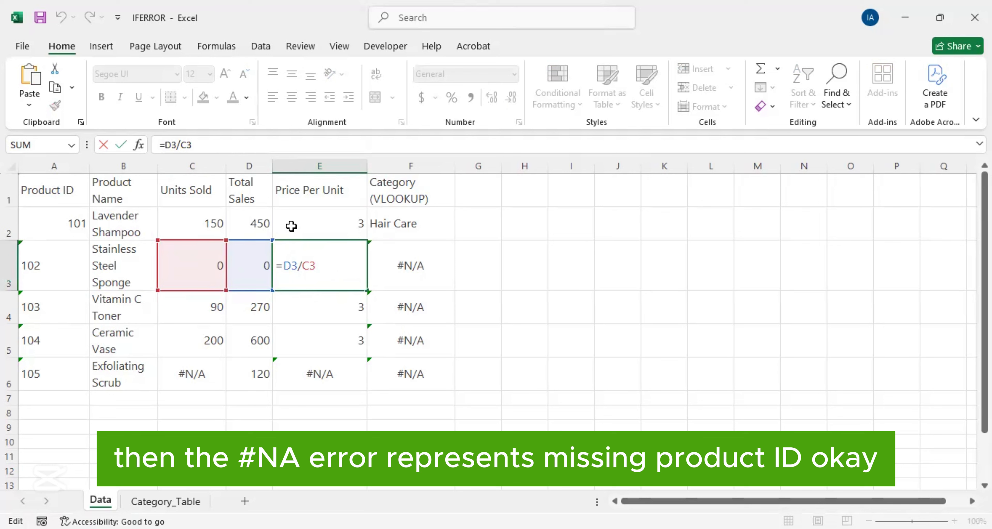
{"action": "left_click", "coordinate": [431, 308]}
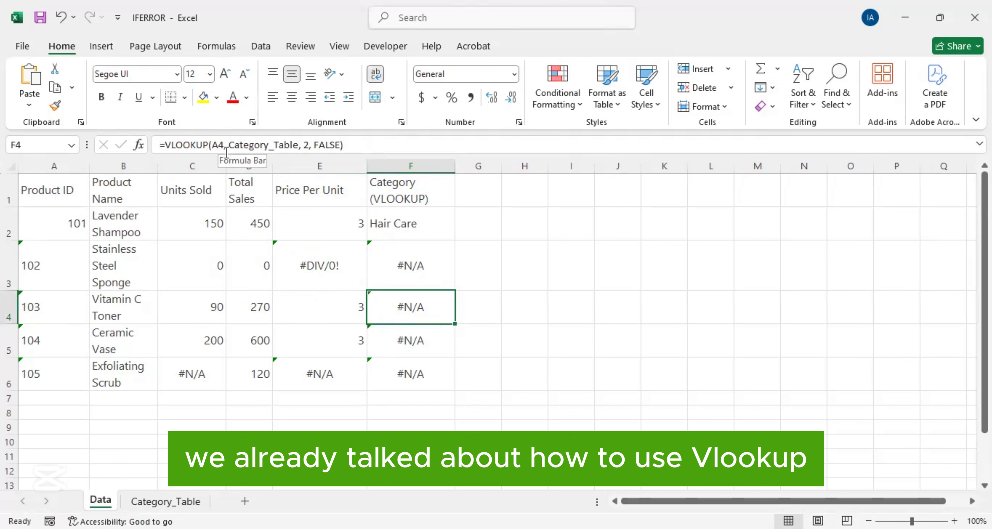
{"action": "left_click", "coordinate": [396, 227]}
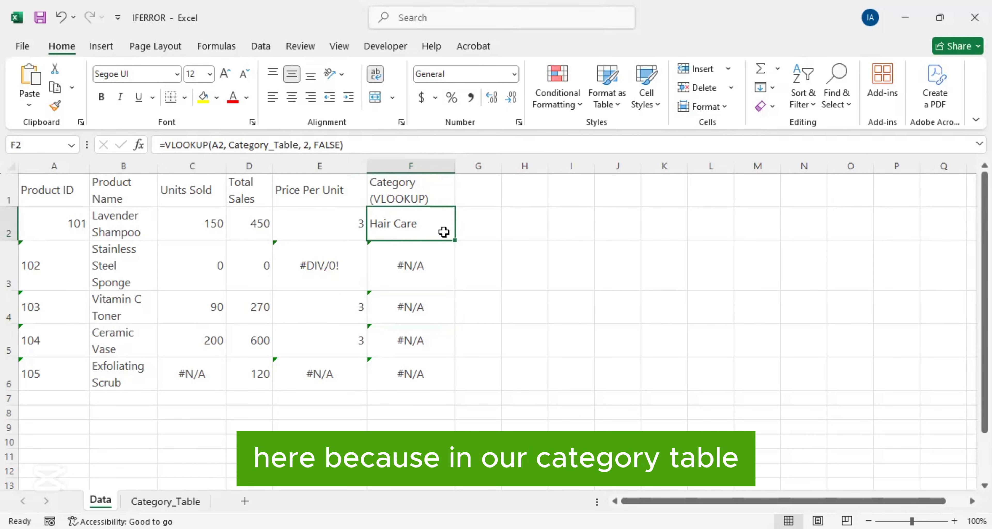
{"action": "left_click", "coordinate": [166, 502]}
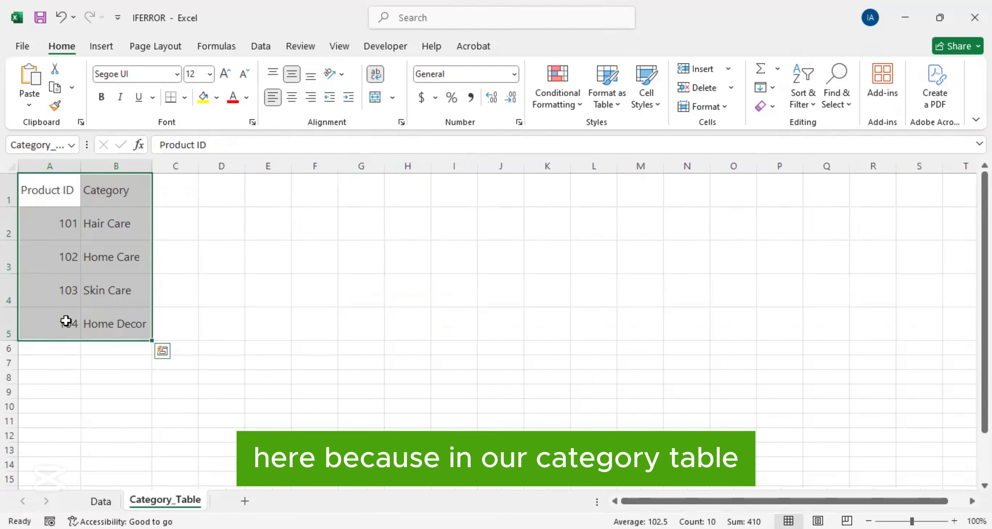
{"action": "left_click", "coordinate": [101, 502]}
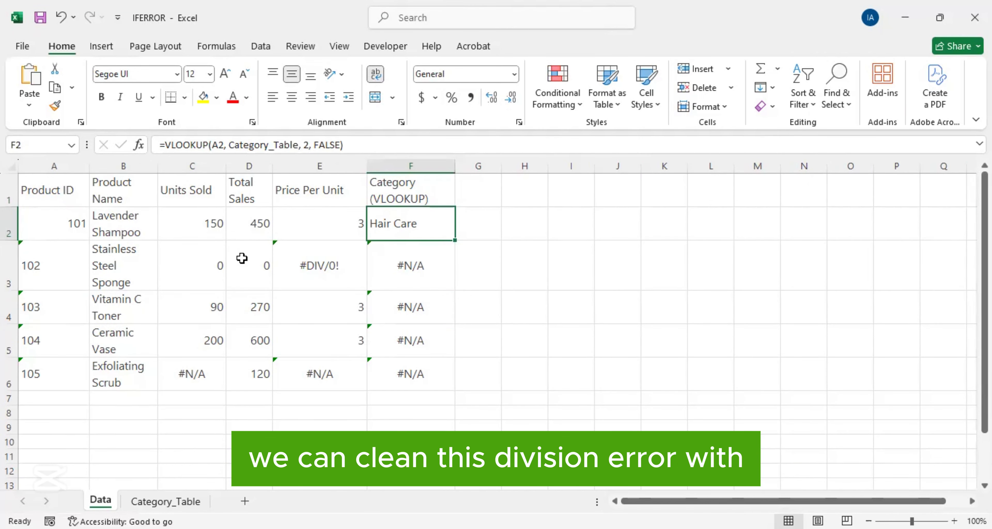
Step: Wrap the division formula in E3 in IFERROR with the fallback text "Check Unit": =IFERROR(D3/C3,"Check Unit")
{"action": "left_click", "coordinate": [318, 268]}
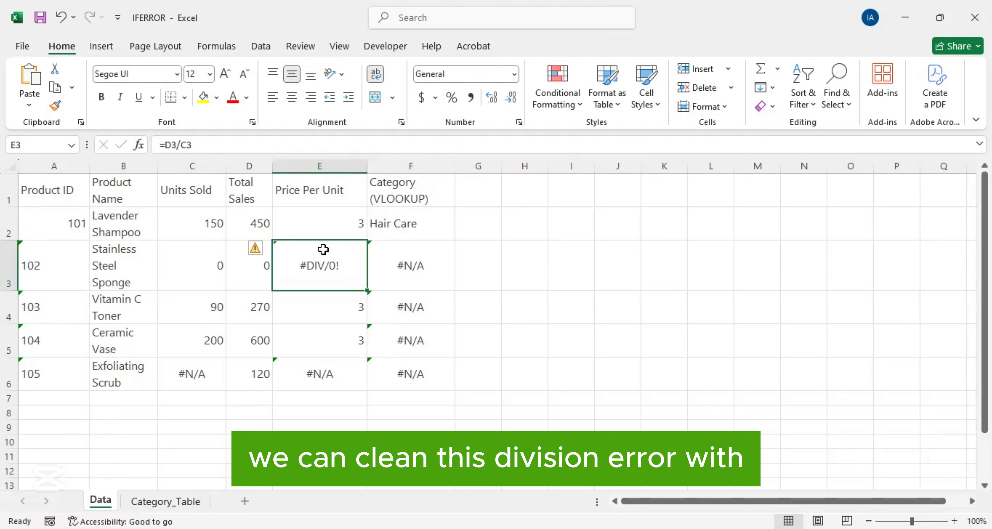
{"action": "left_click", "coordinate": [164, 145]}
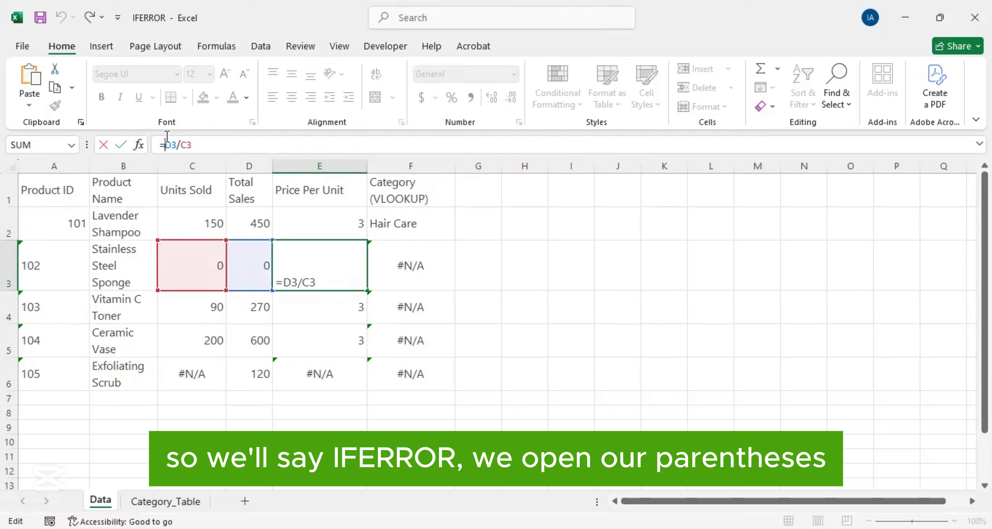
{"action": "type", "text": "IFERROR"}
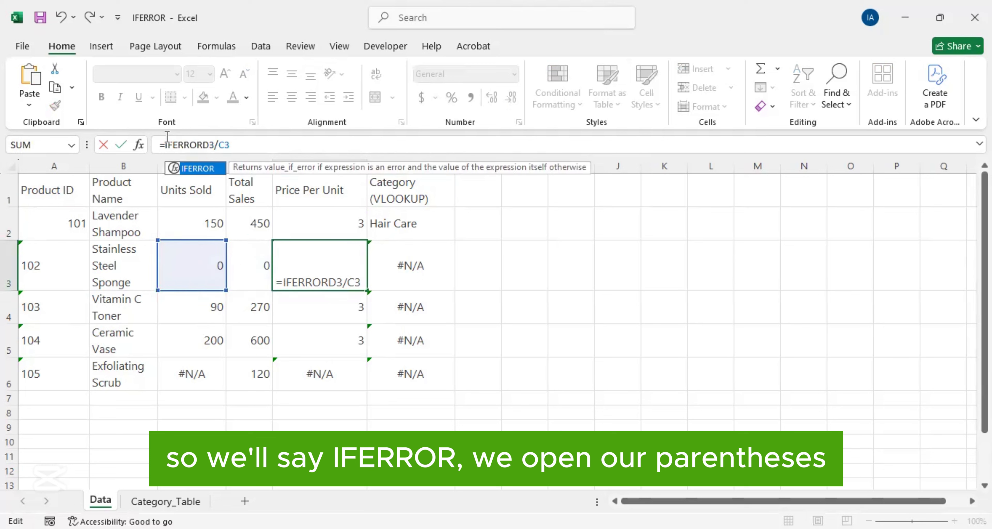
{"action": "type", "text": "("}
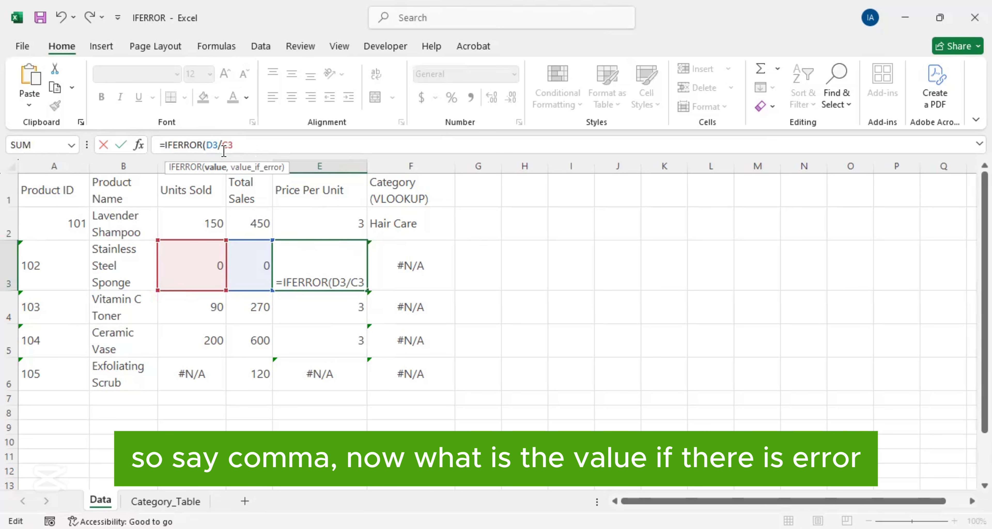
{"action": "type", "text": ","}
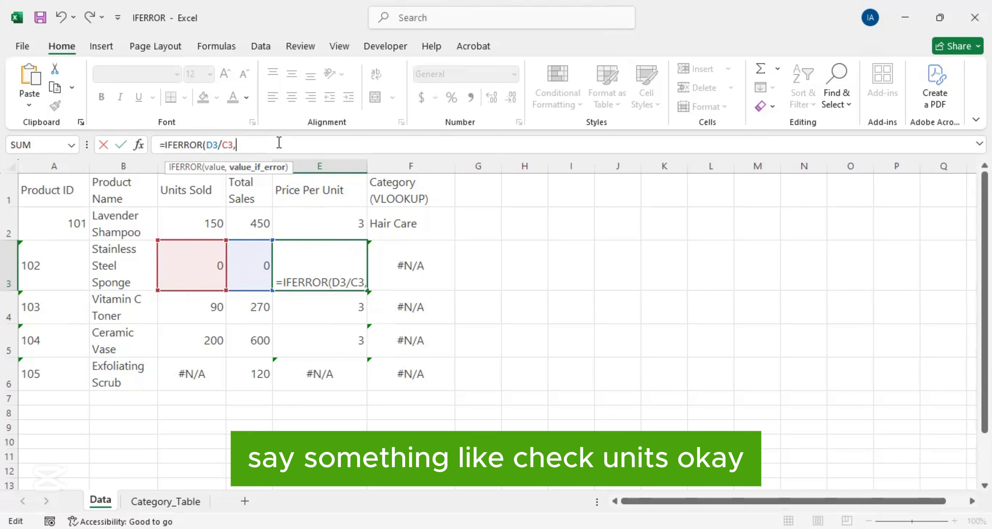
{"action": "type", "text": "\"C"}
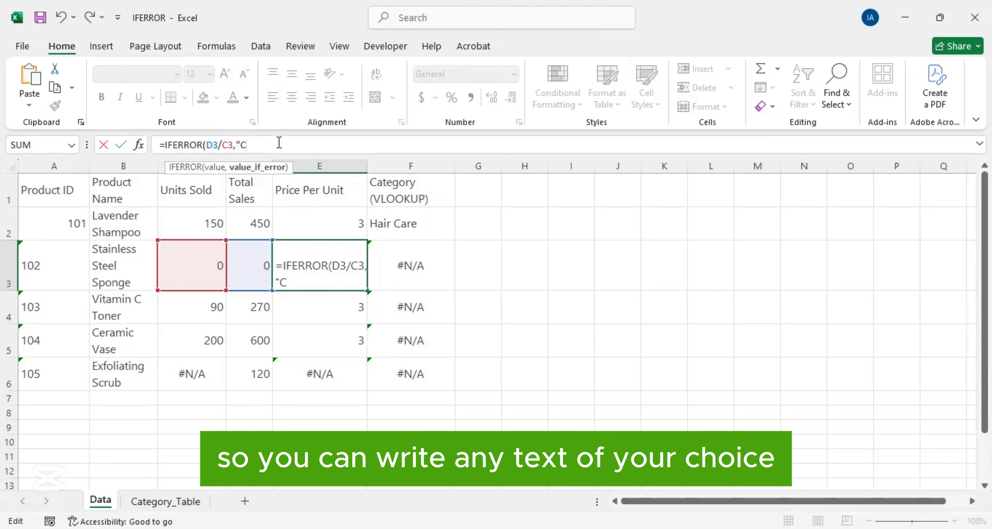
{"action": "type", "text": "heck Unit\""}
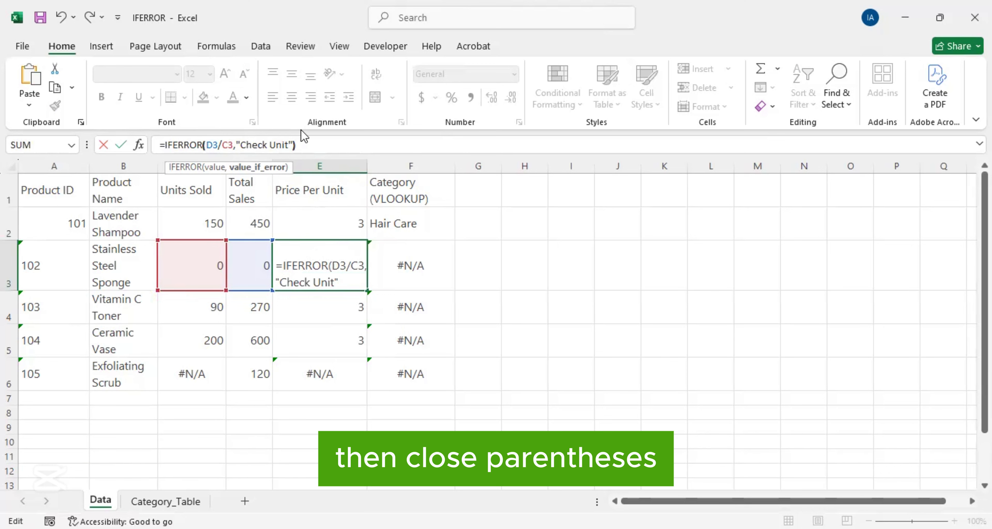
{"action": "type", "text": ")"}
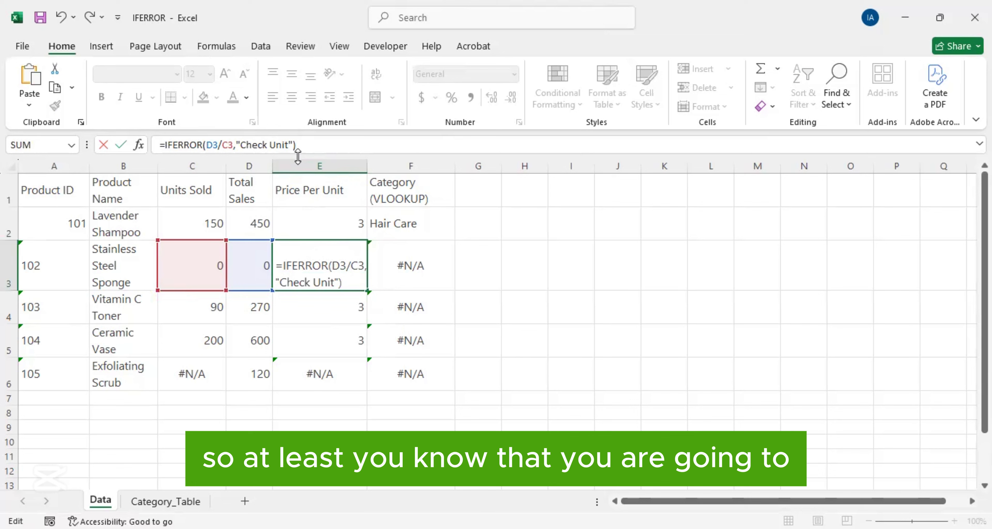
{"action": "key", "text": "Return"}
{"action": "left_click", "coordinate": [310, 261]}
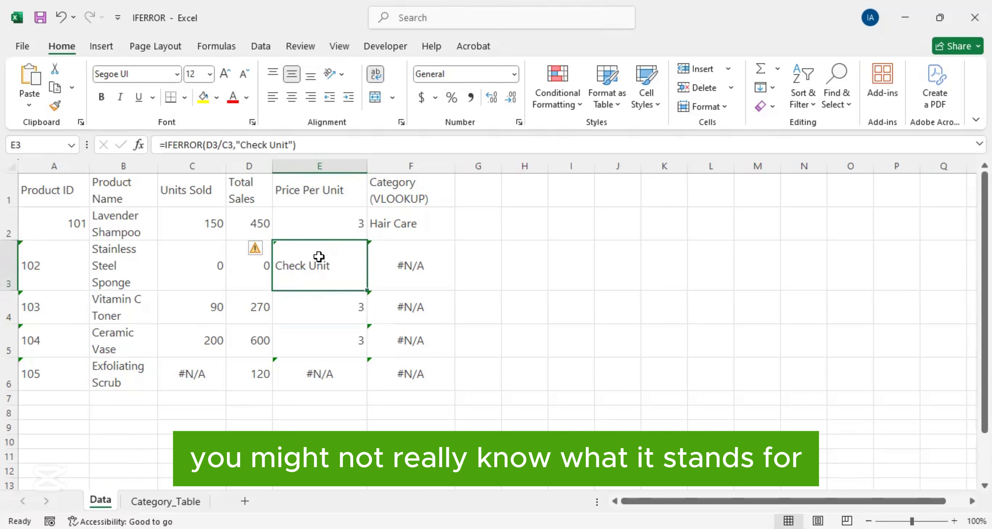
Step: Try correcting the Stainless Steel Sponge row with Units Sold of 20 and Total Sales of 400
{"action": "left_click", "coordinate": [204, 269]}
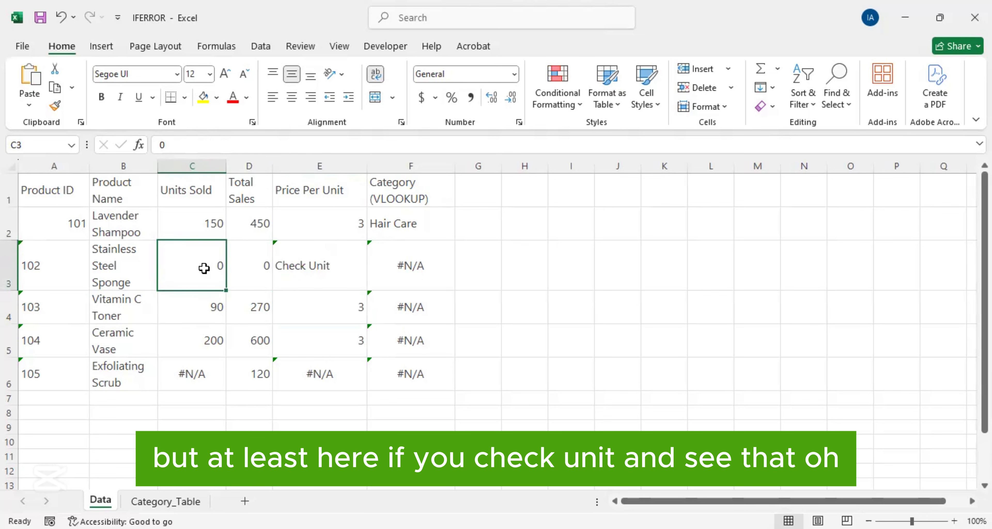
{"action": "type", "text": "20"}
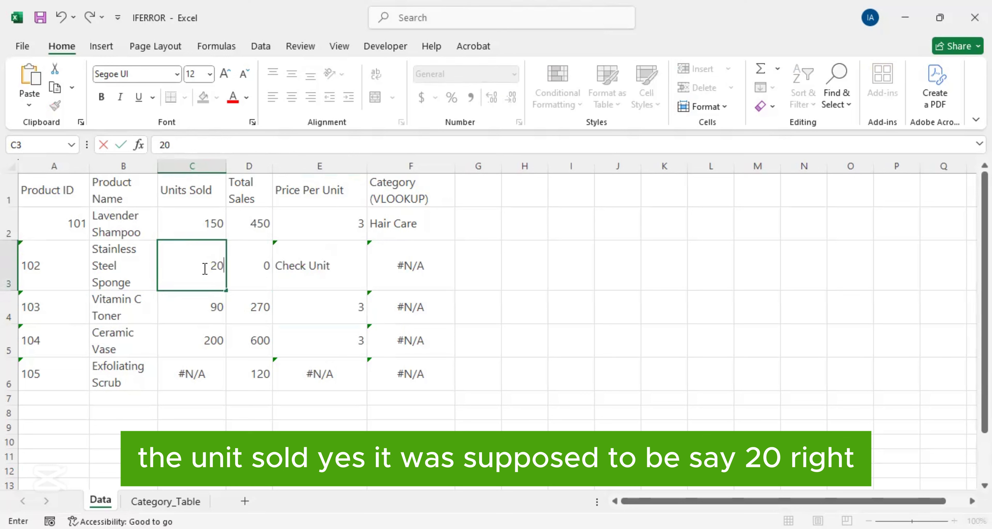
{"action": "left_click", "coordinate": [252, 271]}
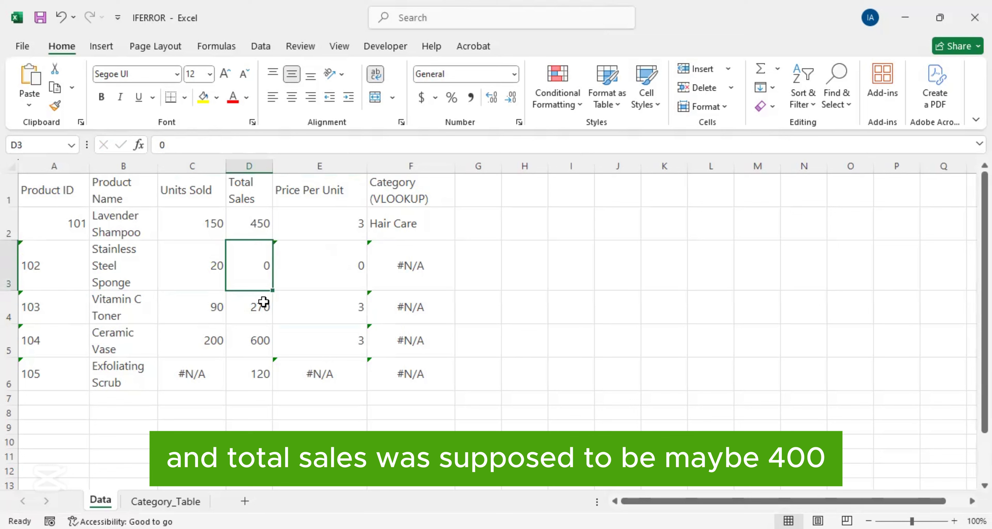
{"action": "type", "text": "400"}
{"action": "key", "text": "Return"}
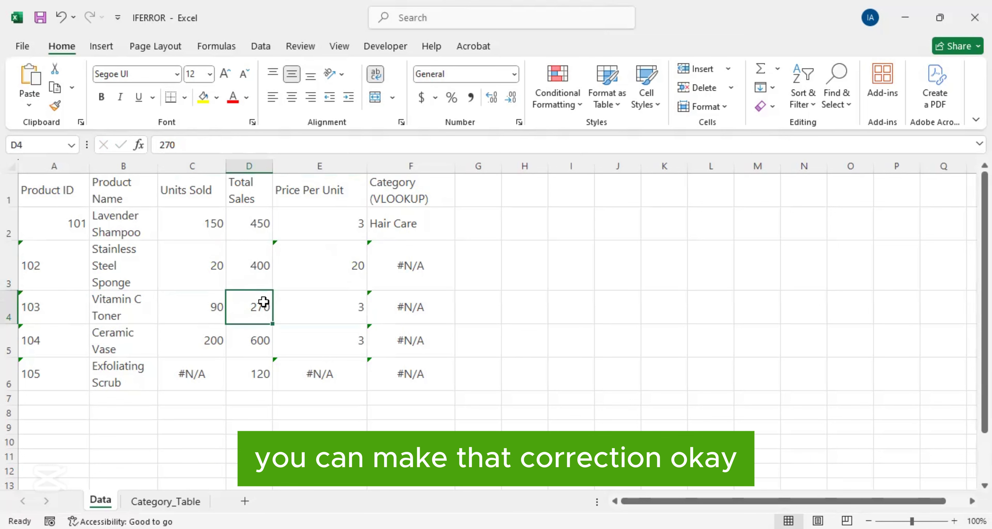
{"action": "key", "text": "Up"}
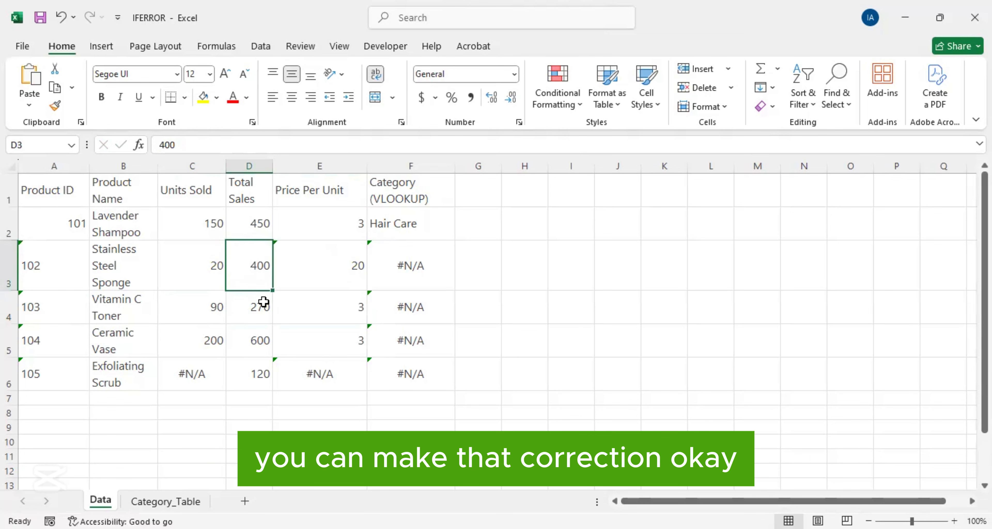
Step: Undo the Units Sold and Total Sales changes in the Stainless Steel Sponge row and select its Price Per Unit cell
{"action": "key", "text": "ctrl+z"}
{"action": "key", "text": "ctrl+z"}
{"action": "left_click", "coordinate": [341, 278]}
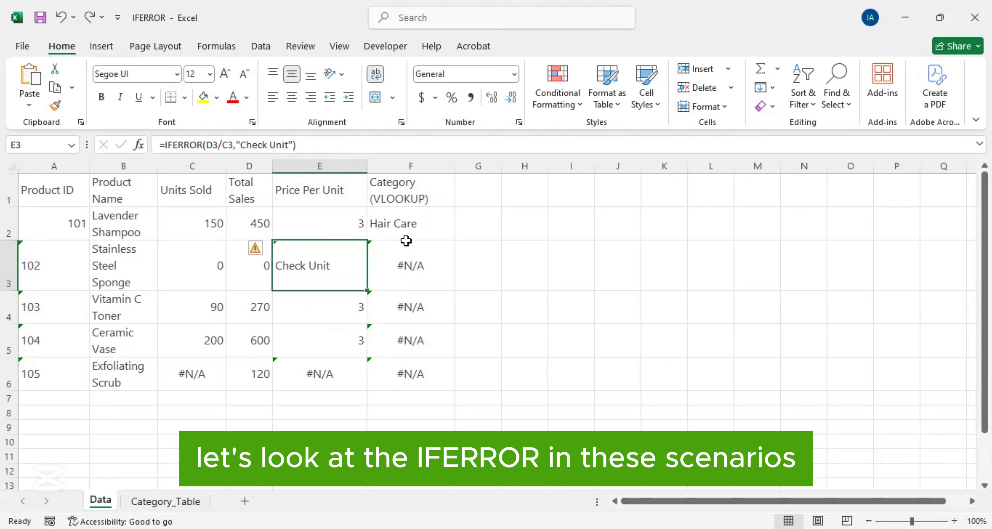
Step: Wrap the VLOOKUP formula in F3 in IFERROR with 0 as the value returned on error
{"action": "left_click", "coordinate": [422, 269]}
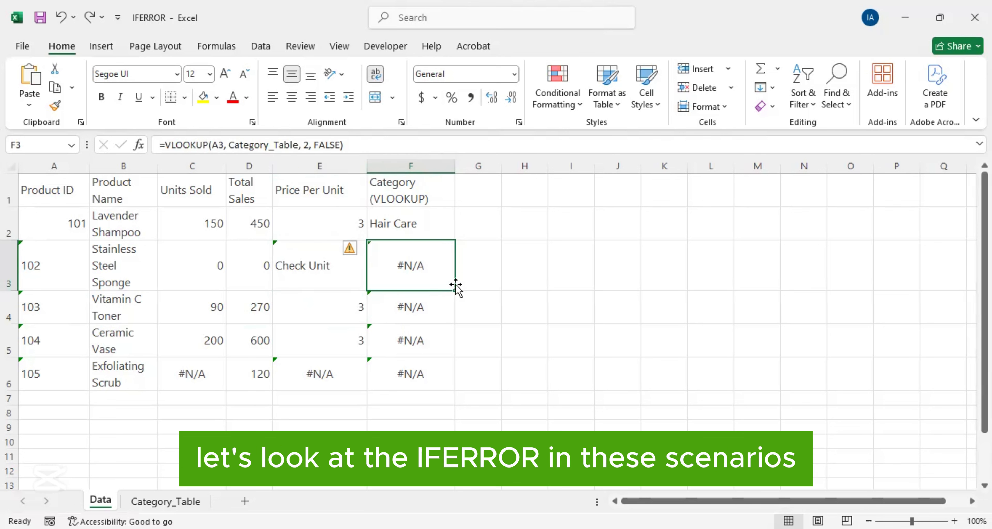
{"action": "left_click", "coordinate": [166, 145]}
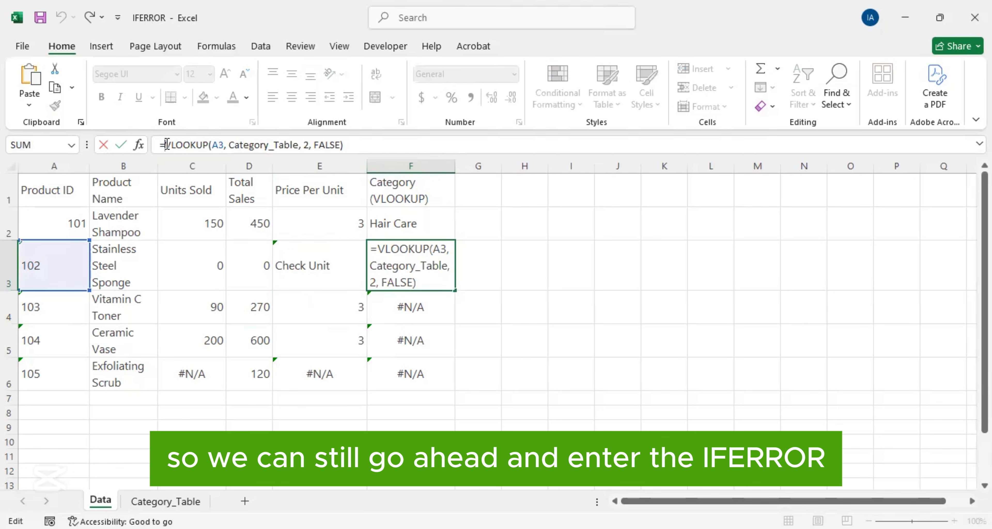
{"action": "type", "text": "IFERROR"}
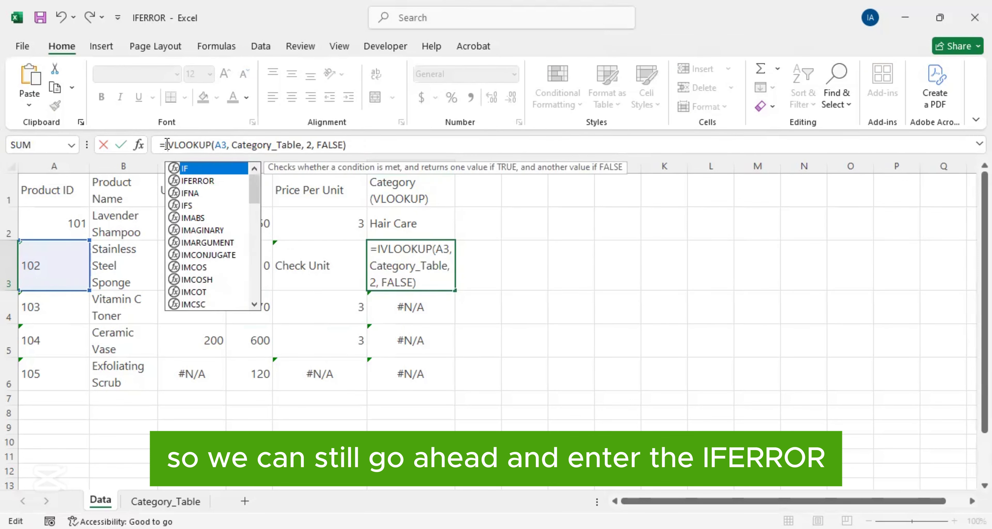
{"action": "type", "text": "("}
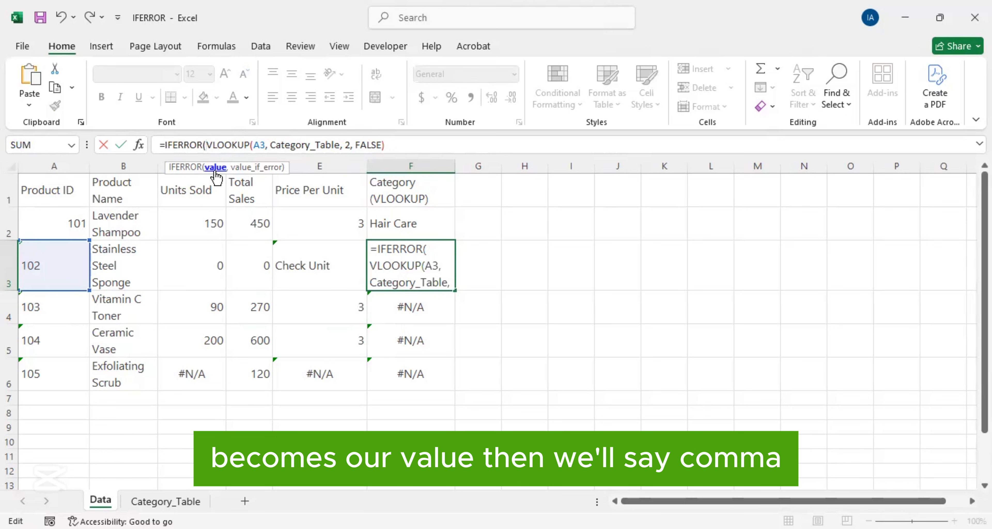
{"action": "left_click", "coordinate": [390, 143]}
{"action": "type", "text": ","}
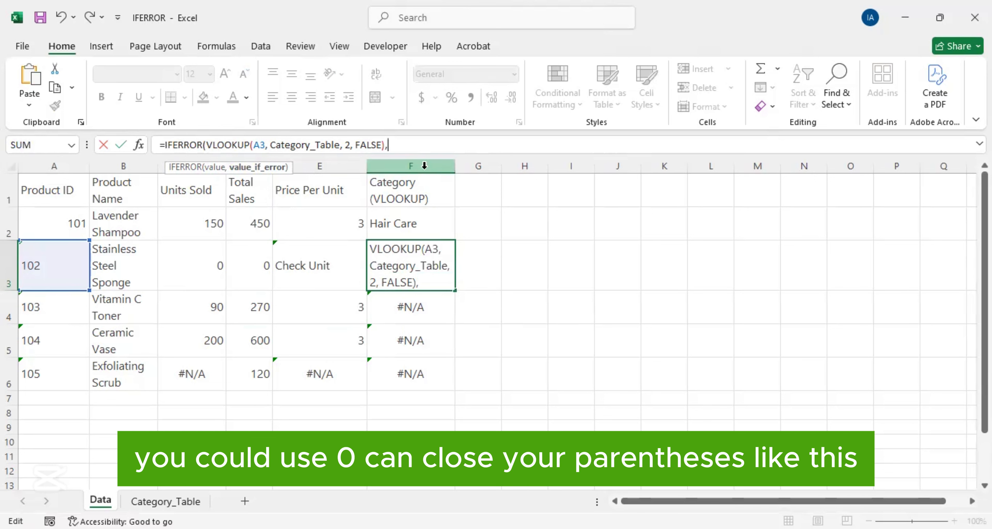
{"action": "type", "text": "0)"}
{"action": "key", "text": "Return"}
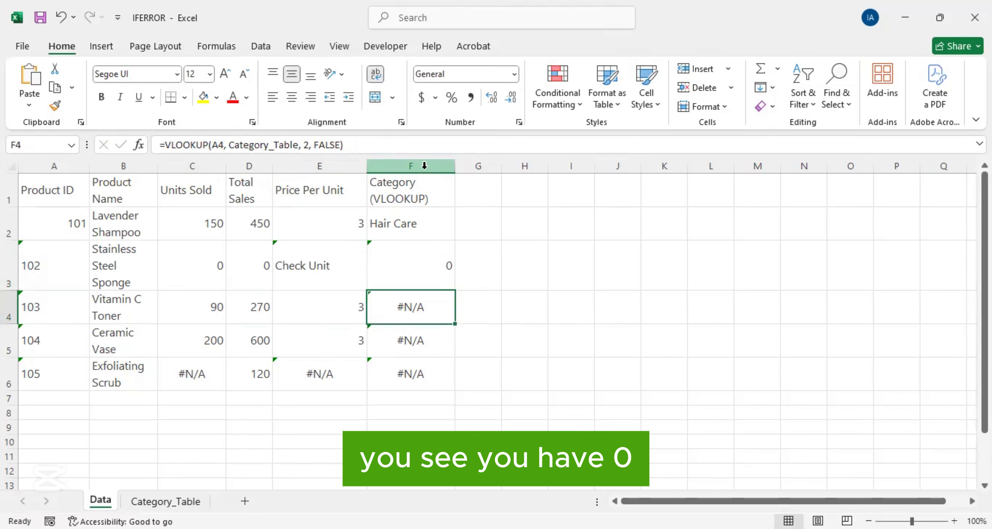
Step: Replace the IFERROR fallback value in F3 with the text "Not Found"
{"action": "left_click", "coordinate": [418, 268]}
{"action": "left_click", "coordinate": [397, 145]}
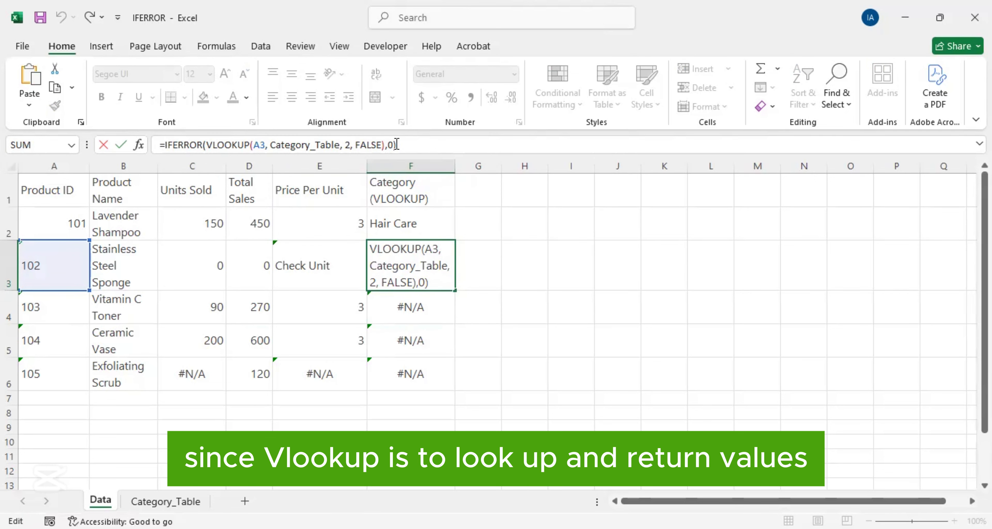
{"action": "key", "text": "Left"}
{"action": "key", "text": "BackSpace"}
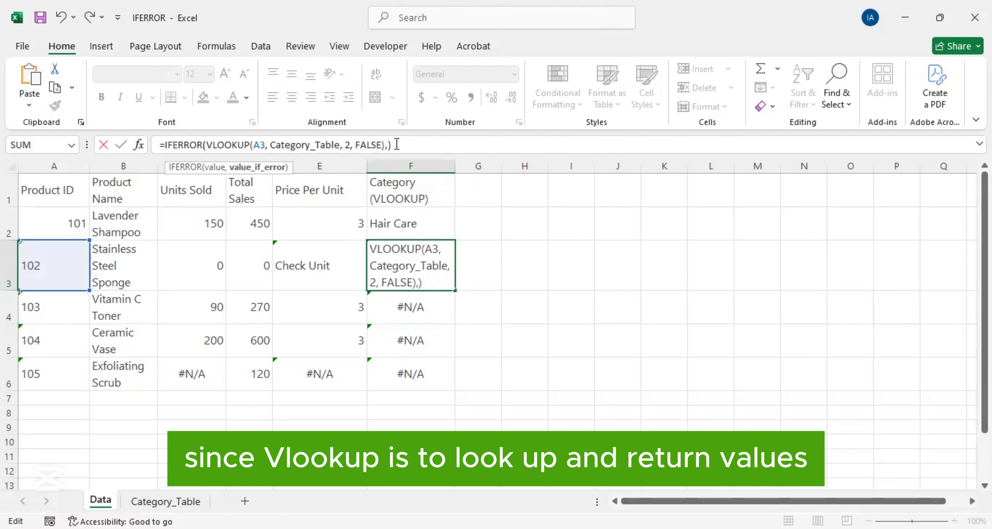
{"action": "type", "text": "\""}
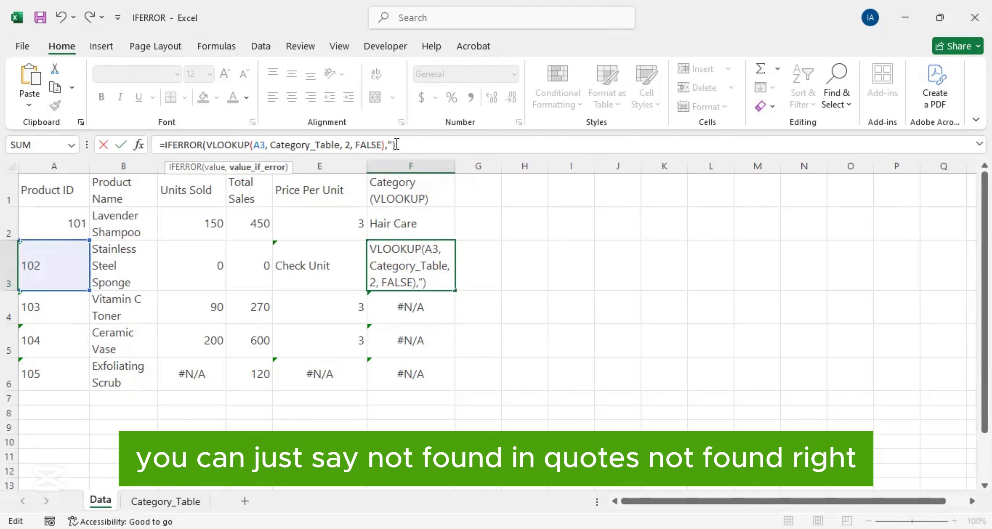
{"action": "type", "text": "Not Found"}
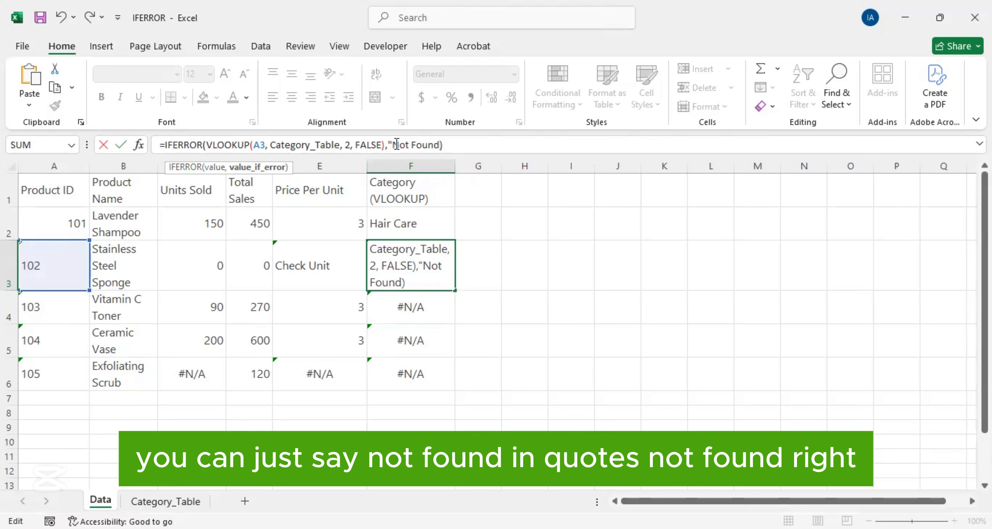
{"action": "type", "text": "\""}
{"action": "key", "text": "Return"}
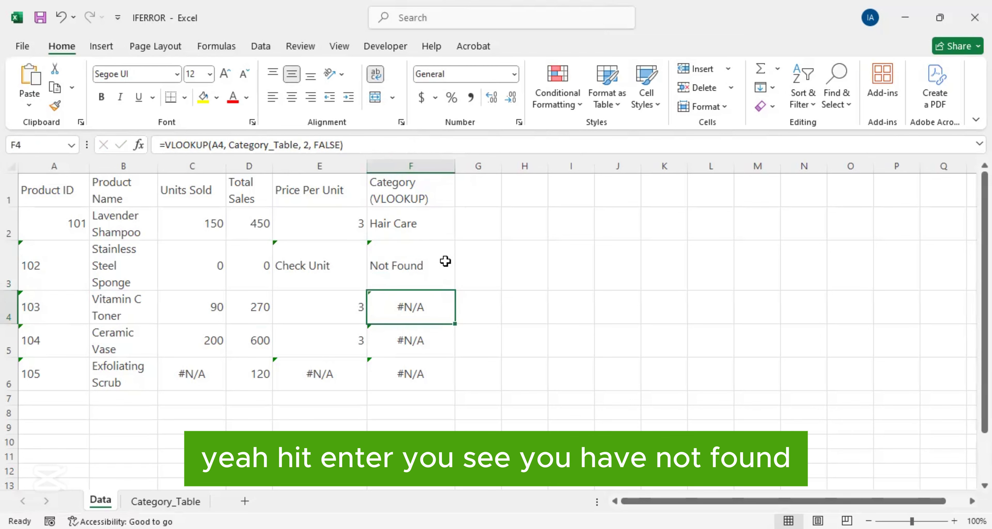
Step: Fill the IFERROR-wrapped VLOOKUP formula from F3 down through F6 in the Category column
{"action": "left_click", "coordinate": [446, 262]}
{"action": "left_click_drag", "start_coordinate": [455, 292], "coordinate": [455, 390]}
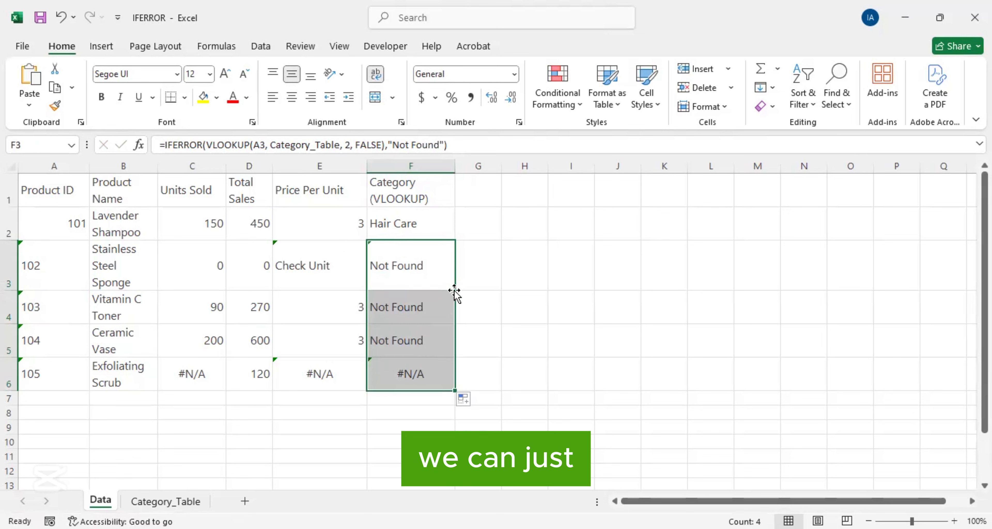
{"action": "left_click", "coordinate": [407, 277]}
{"action": "left_click", "coordinate": [610, 342]}
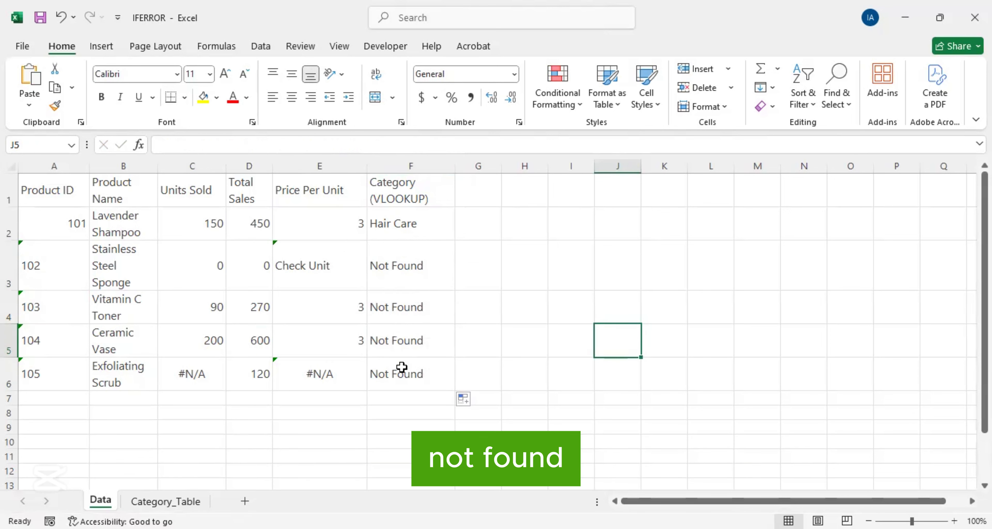
Step: Wrap the D6/C6 division in E6 of the Exfoliating Scrub row in IFERROR with the fallback text "Invalid Input"
{"action": "left_click", "coordinate": [290, 384]}
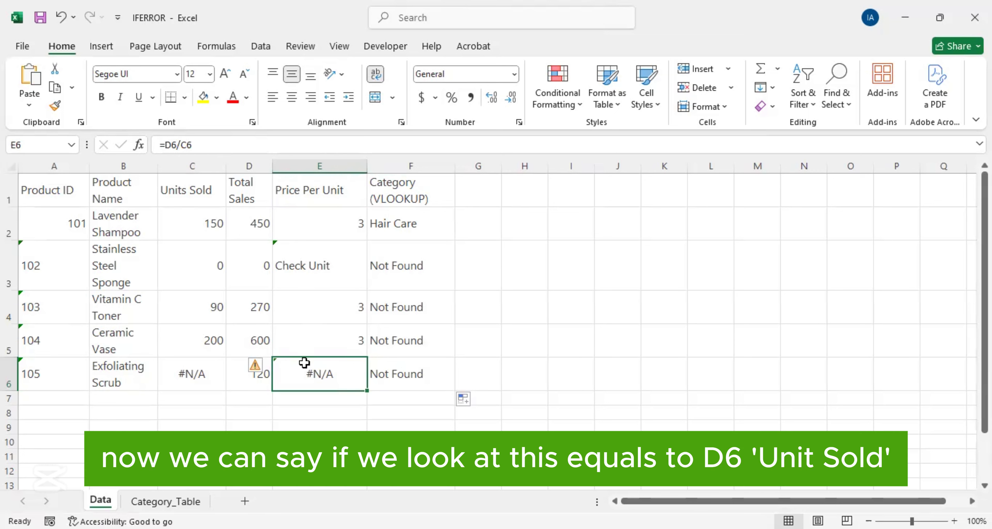
{"action": "double_click", "coordinate": [305, 371]}
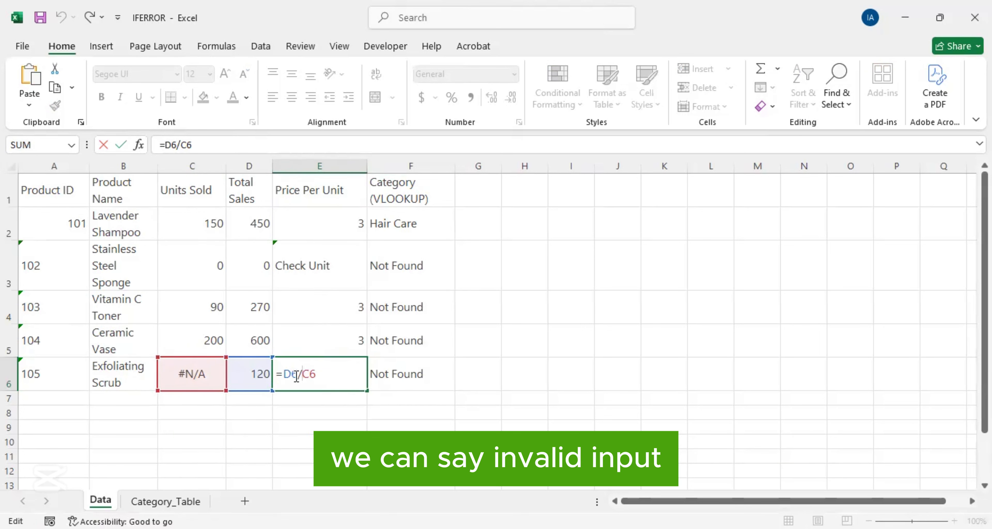
{"action": "left_click", "coordinate": [167, 145]}
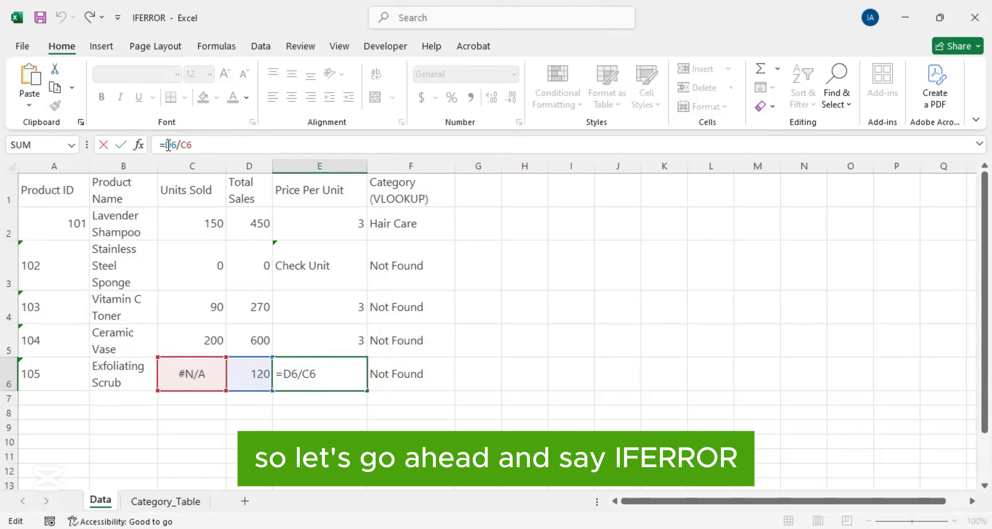
{"action": "type", "text": "IFERROR("}
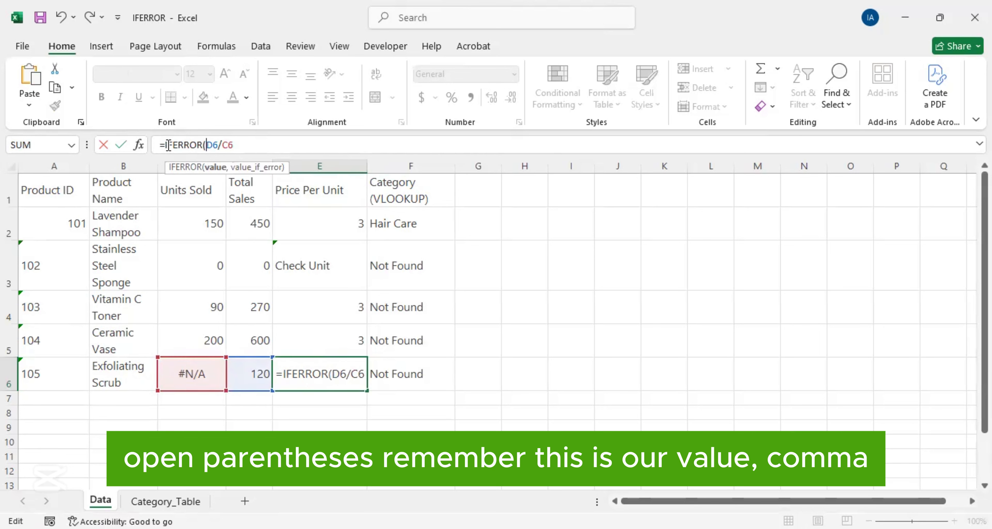
{"action": "type", "text": "D6/C6,\"Inv"}
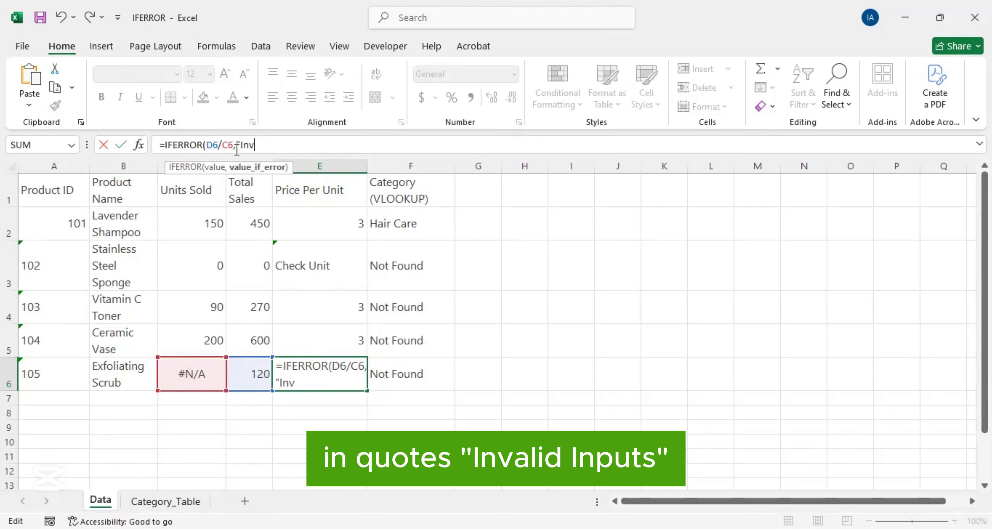
{"action": "type", "text": "alid Input"}
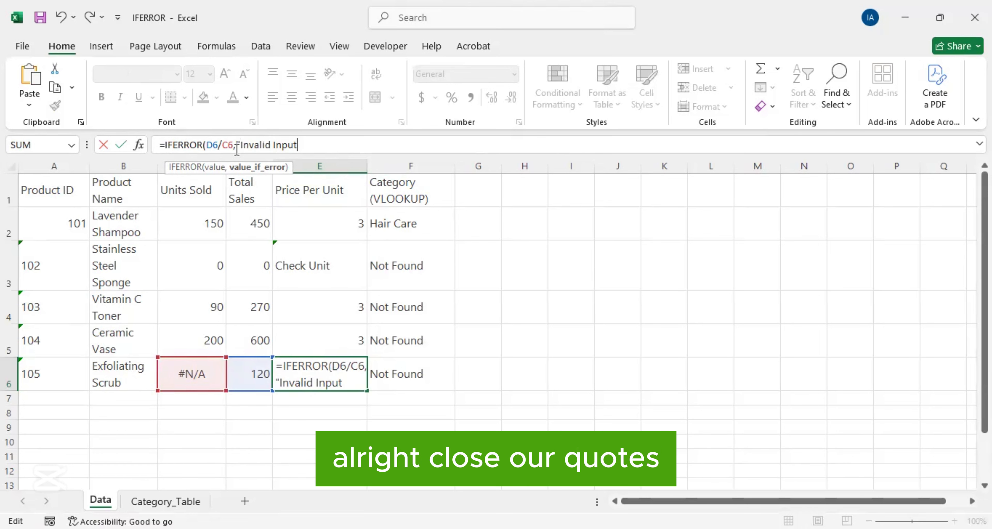
{"action": "type", "text": "\""}
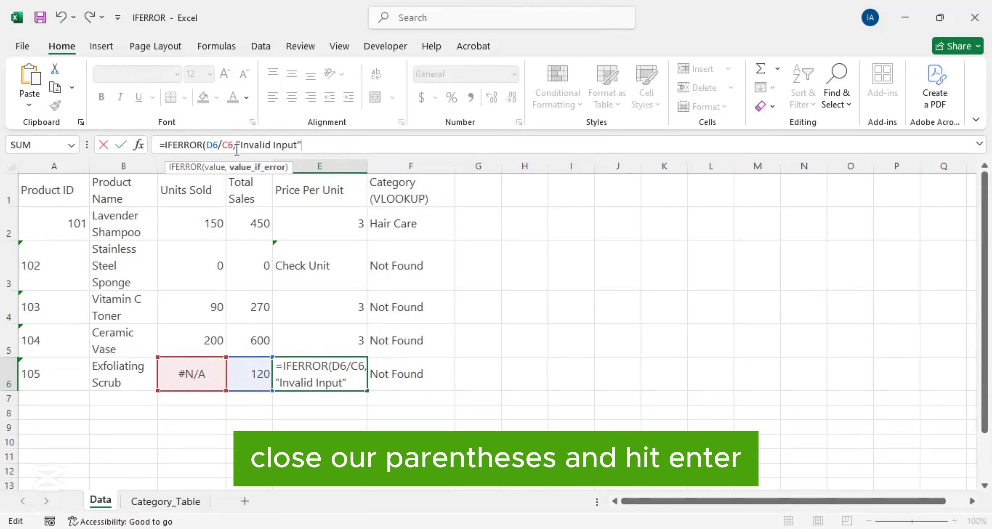
{"action": "type", "text": ")"}
{"action": "key", "text": "Return"}
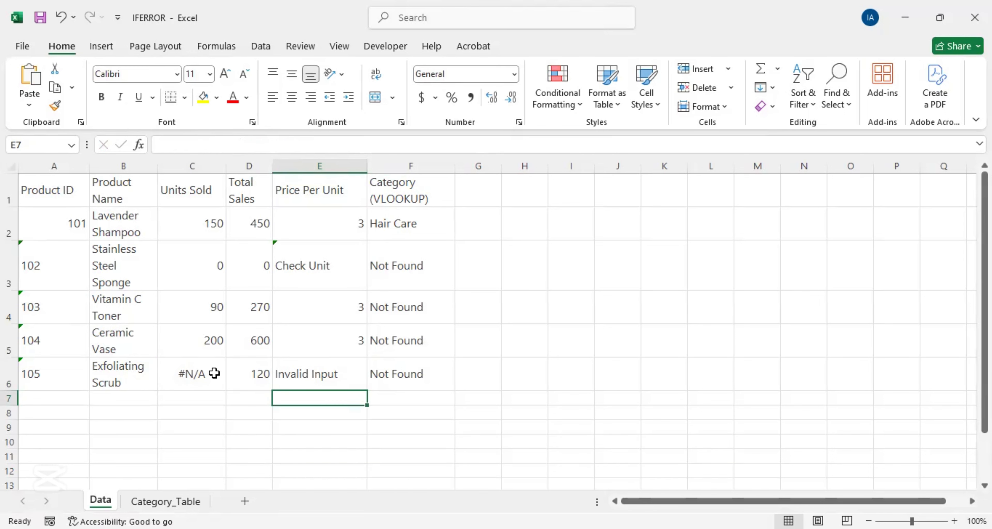